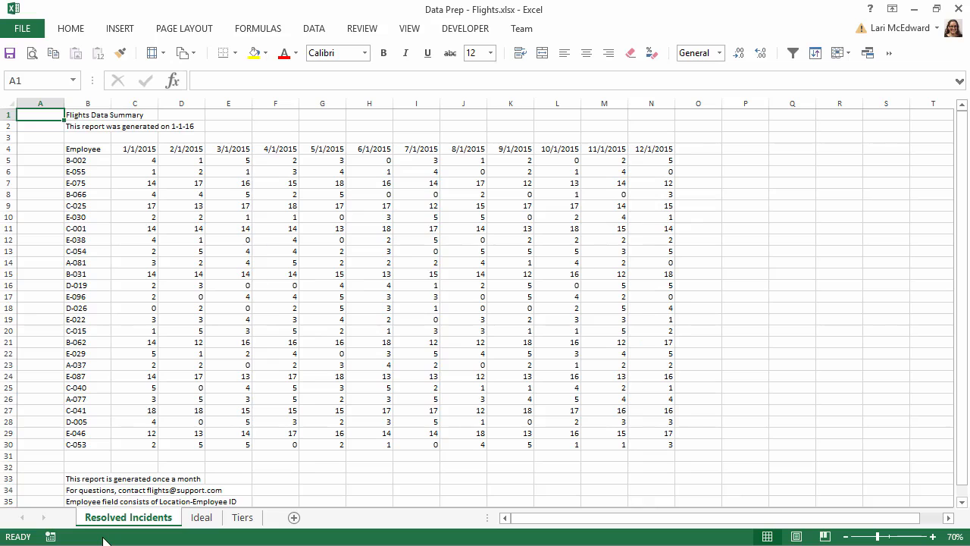
Step: View the workbook's Ideal sheet, and switch to Tableau to connect to the Excel file Data Prep - Flights.xlsx
{"action": "left_click", "coordinate": [201, 519]}
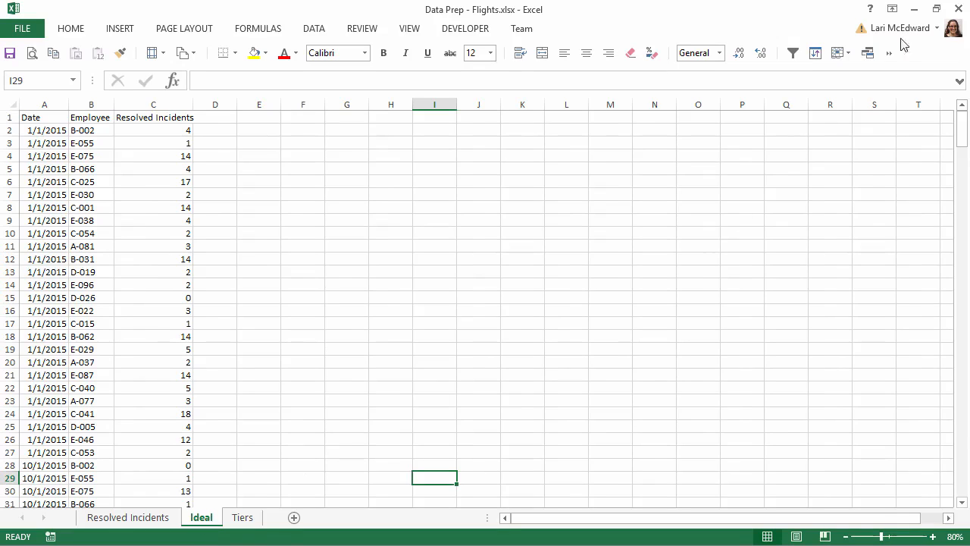
{"action": "left_click", "coordinate": [916, 9]}
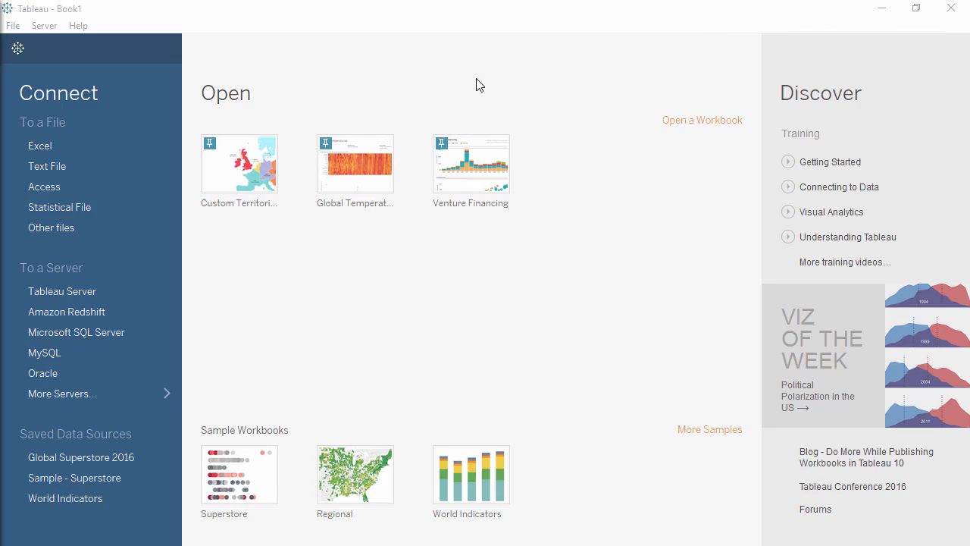
{"action": "left_click", "coordinate": [96, 145]}
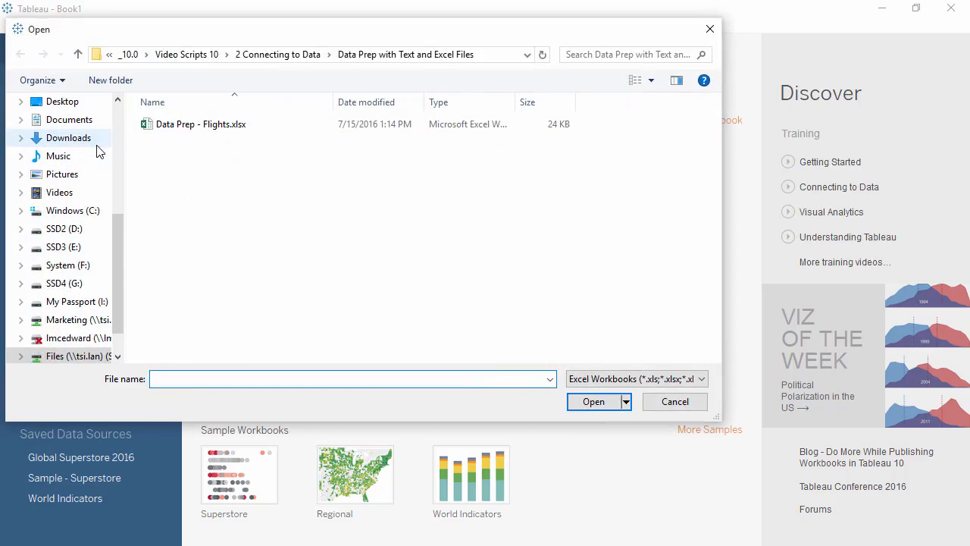
{"action": "double_click", "coordinate": [202, 128]}
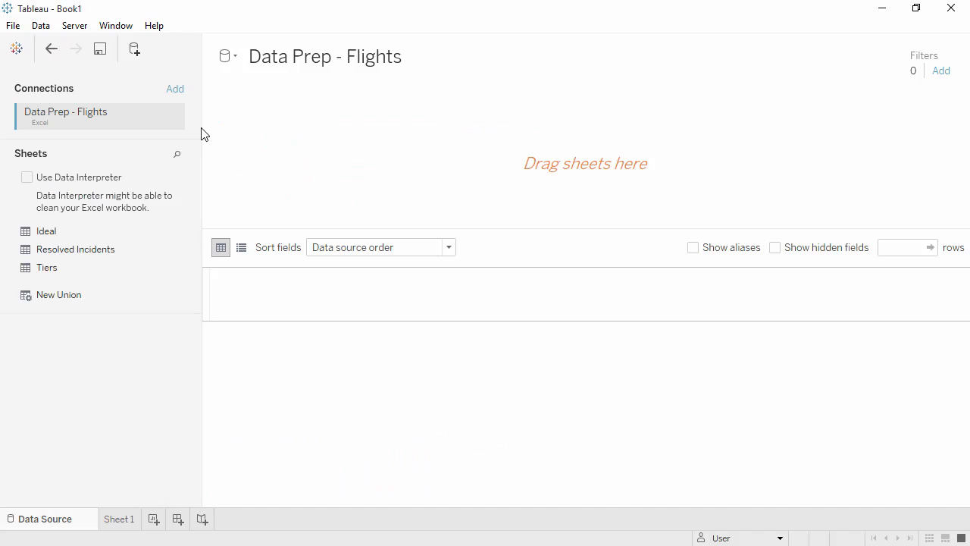
Step: Add the Resolved Incidents sheet to the data source and clean it with Data Interpreter
{"action": "left_click_drag", "start_coordinate": [109, 250], "coordinate": [264, 176]}
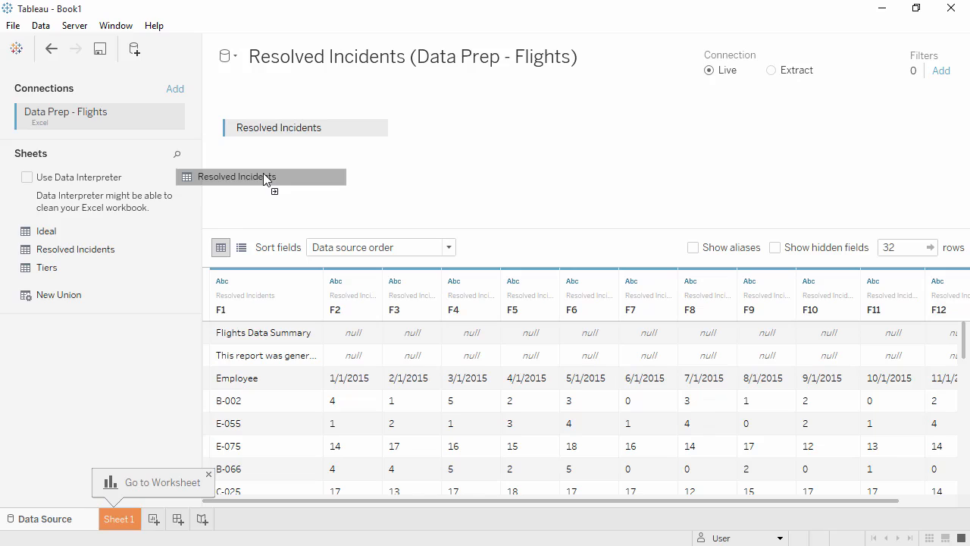
{"action": "left_click_drag", "start_coordinate": [264, 177], "coordinate": [254, 177]}
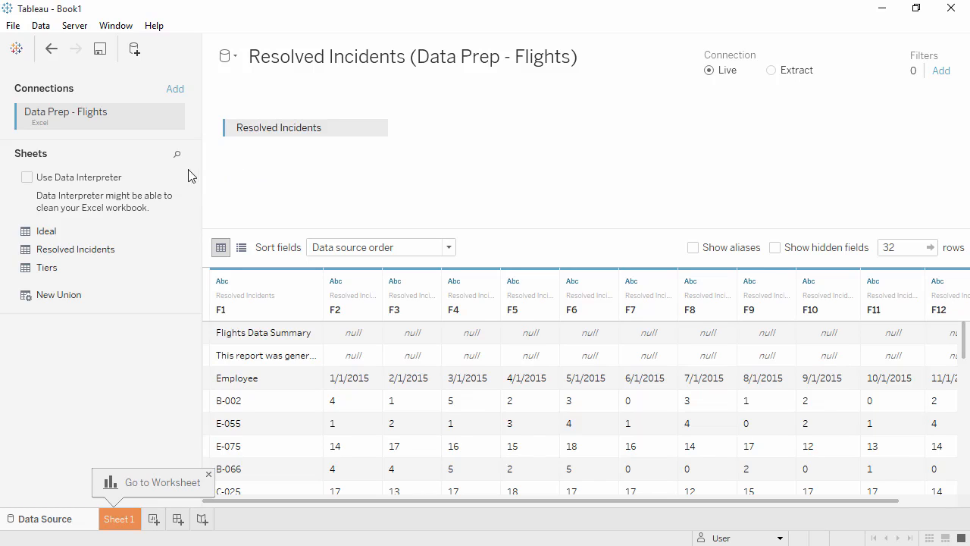
{"action": "left_click", "coordinate": [27, 179]}
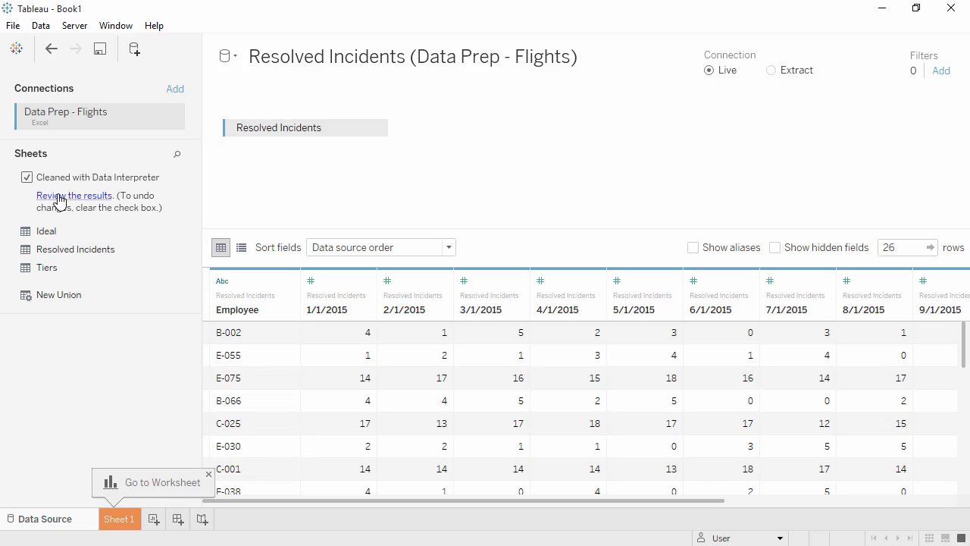
Step: Review the Data Interpreter results in Excel for the Resolved Incidents and Ideal sheets, and return to Tableau
{"action": "left_click", "coordinate": [59, 196]}
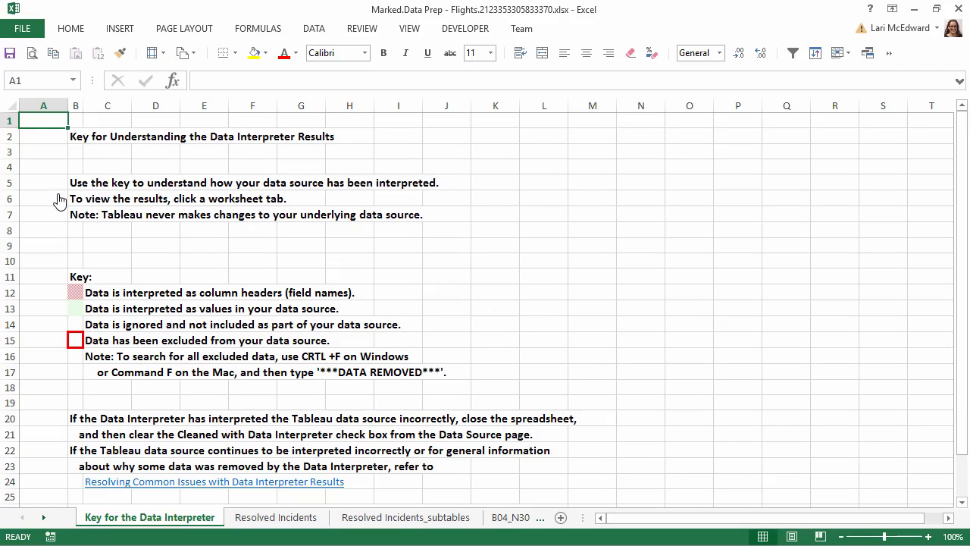
{"action": "left_click", "coordinate": [254, 520]}
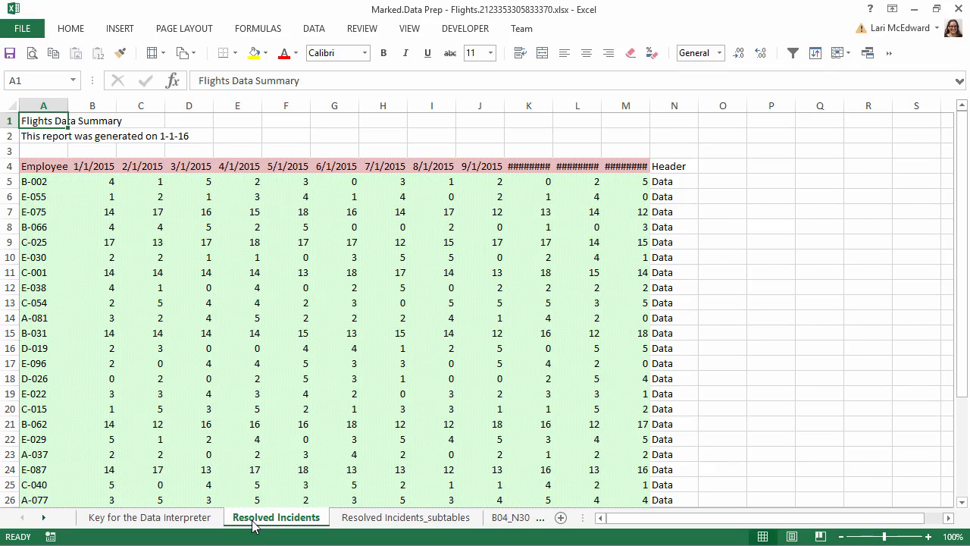
{"action": "left_click", "coordinate": [45, 518]}
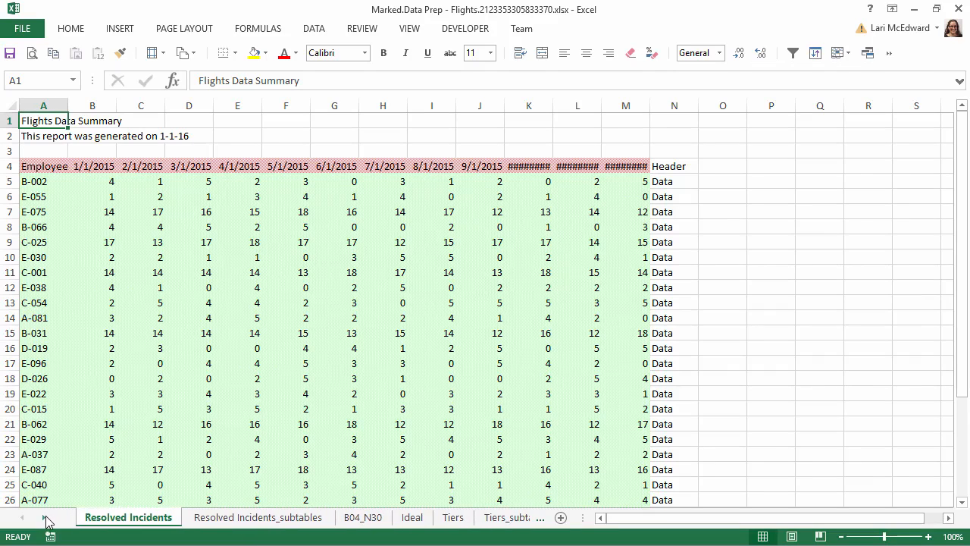
{"action": "left_click", "coordinate": [413, 524]}
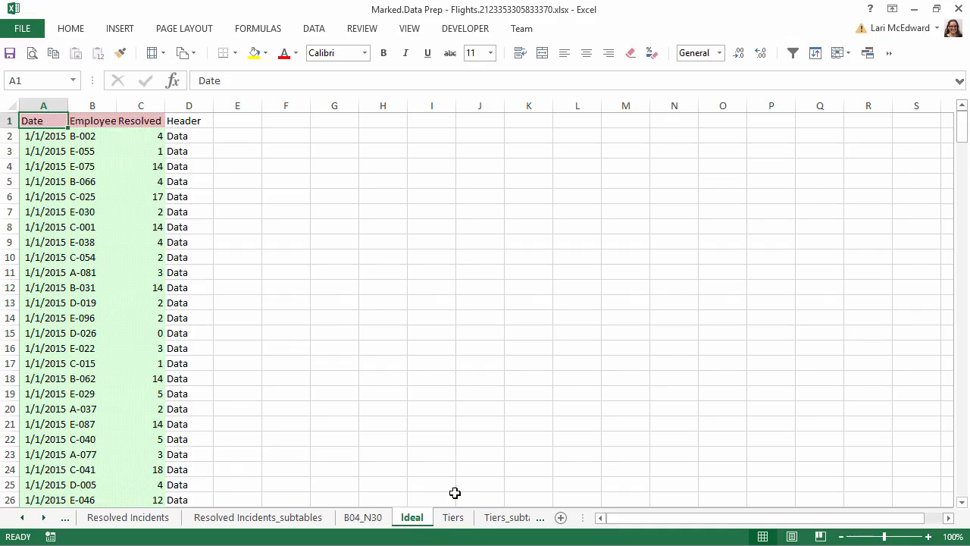
{"action": "left_click", "coordinate": [914, 14]}
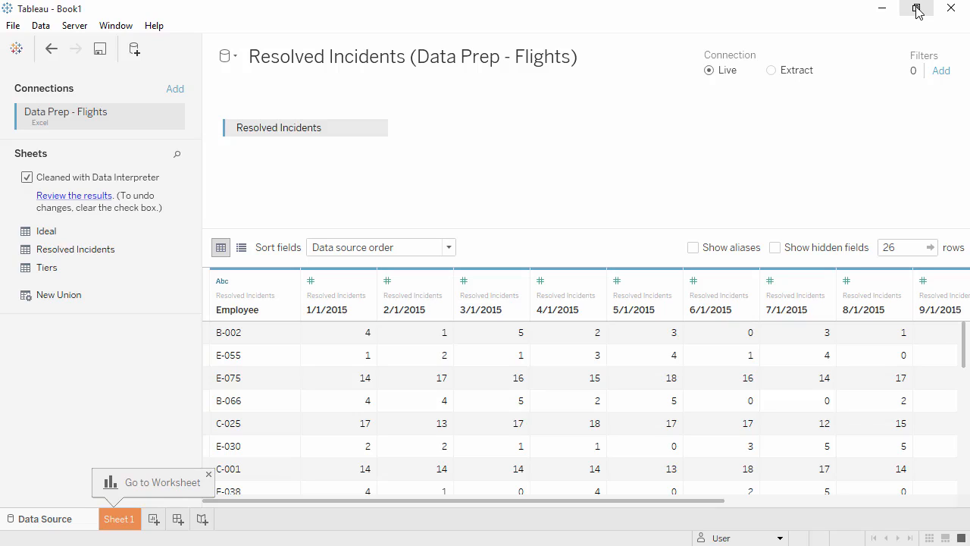
Step: Pivot all the monthly date columns from 1/1/2015 through 12/1/2015 into rows
{"action": "left_click", "coordinate": [340, 287]}
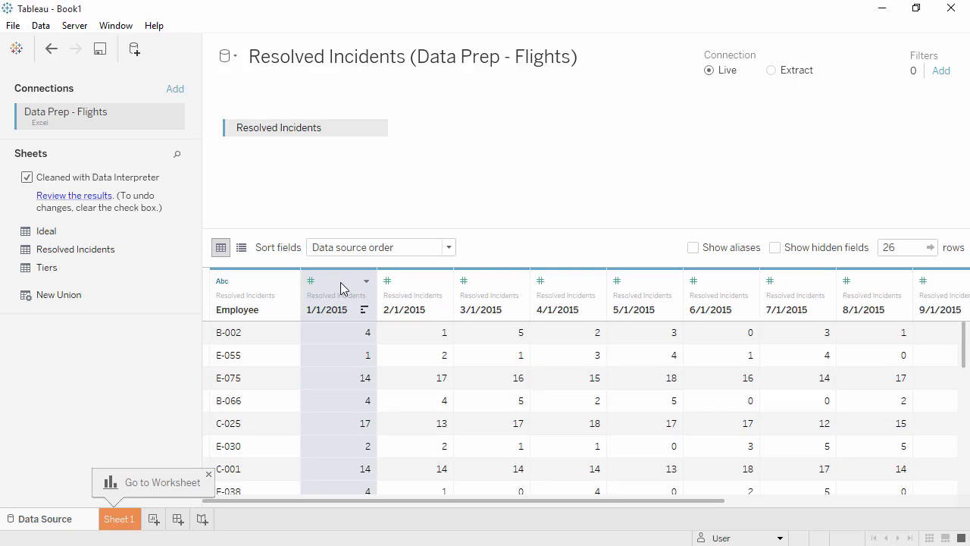
{"action": "left_click_drag", "start_coordinate": [316, 502], "coordinate": [574, 506]}
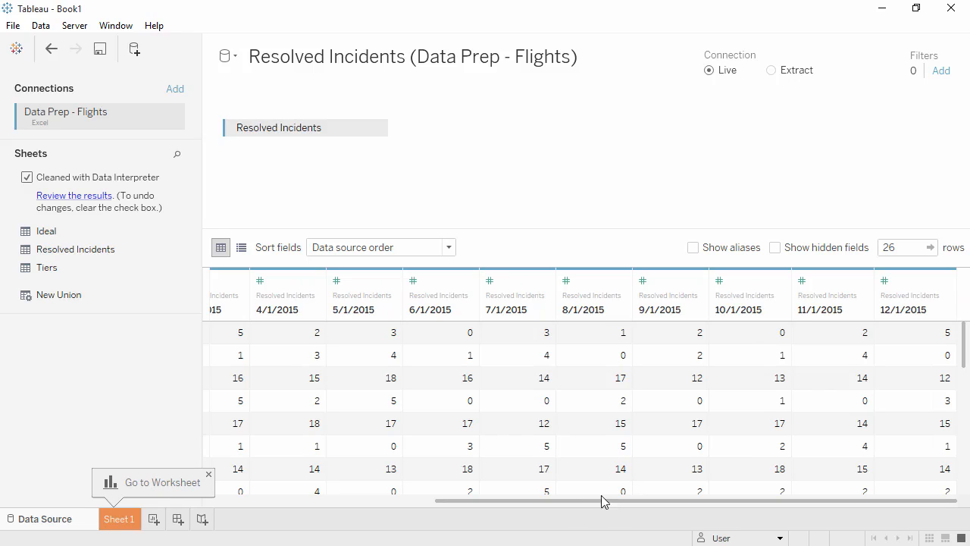
{"action": "left_click", "coordinate": [910, 284], "text": "shift"}
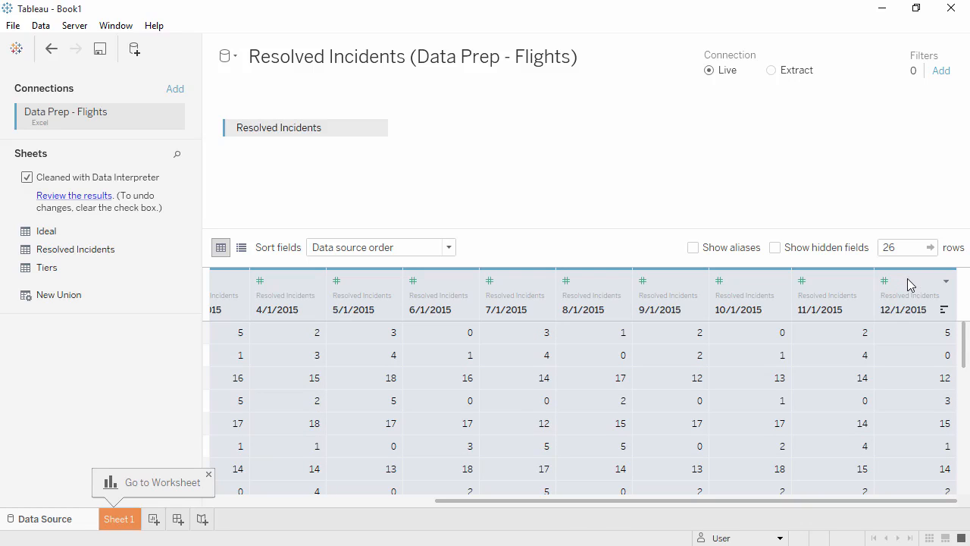
{"action": "left_click", "coordinate": [946, 282]}
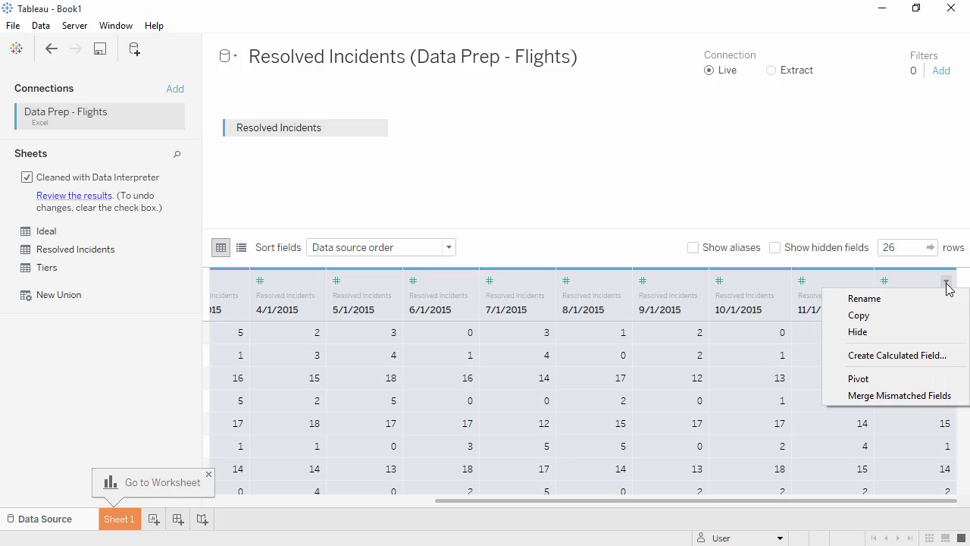
{"action": "left_click", "coordinate": [909, 374]}
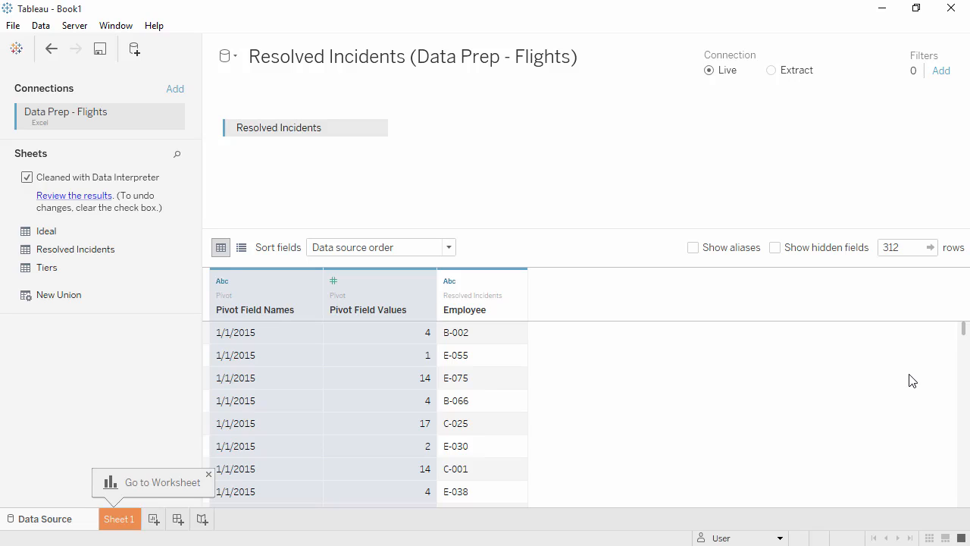
Step: Rename the pivot field names column as Date and the pivot field values column as Resolved Incidents
{"action": "double_click", "coordinate": [270, 310]}
{"action": "type", "text": "Date"}
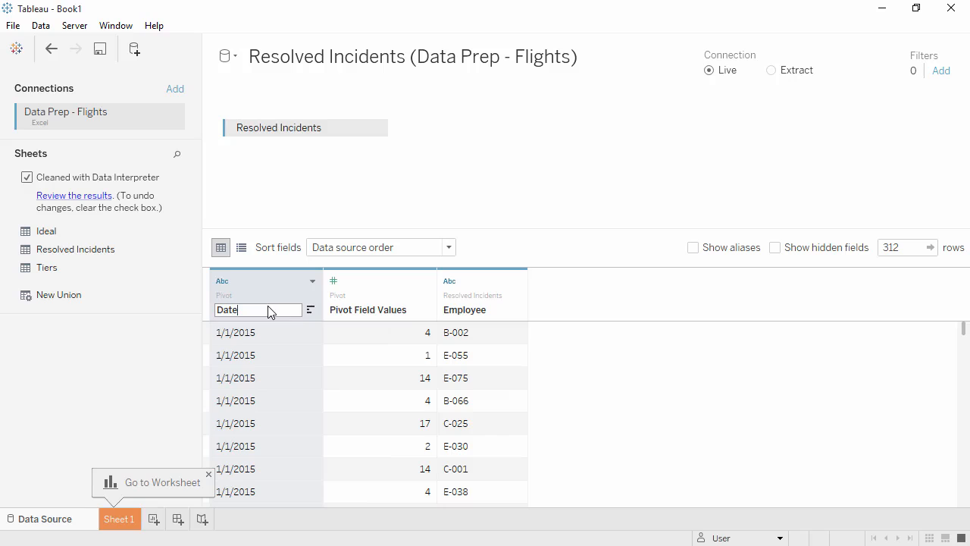
{"action": "key", "text": "Tab"}
{"action": "type", "text": "Resolved Incidents"}
{"action": "key", "text": "Return"}
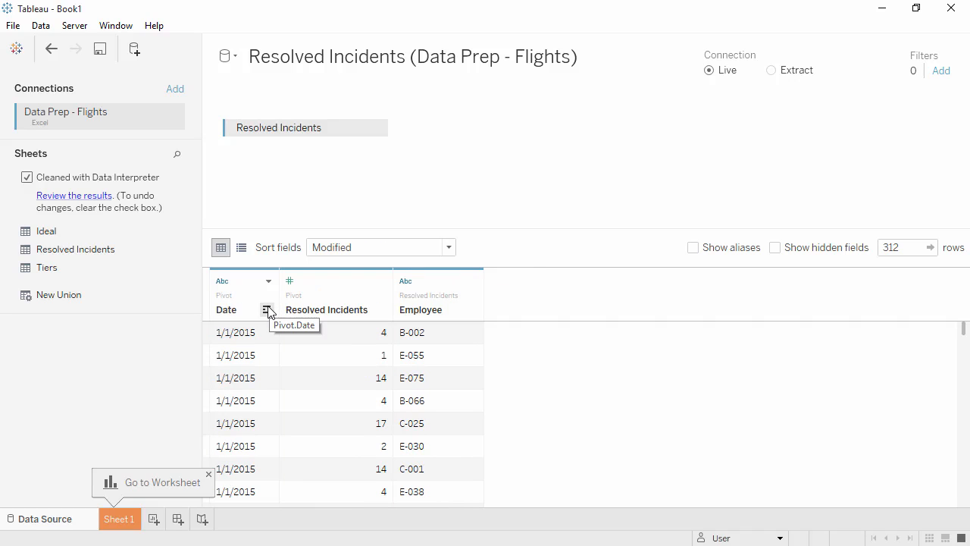
Step: Check the field metadata and automatically split the Employee field into its component parts
{"action": "left_click", "coordinate": [244, 252]}
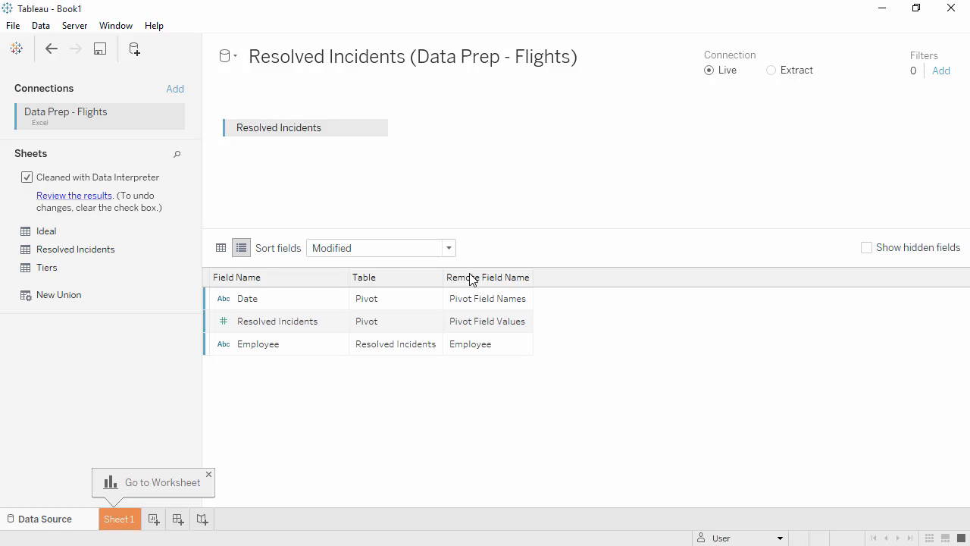
{"action": "left_click", "coordinate": [227, 250]}
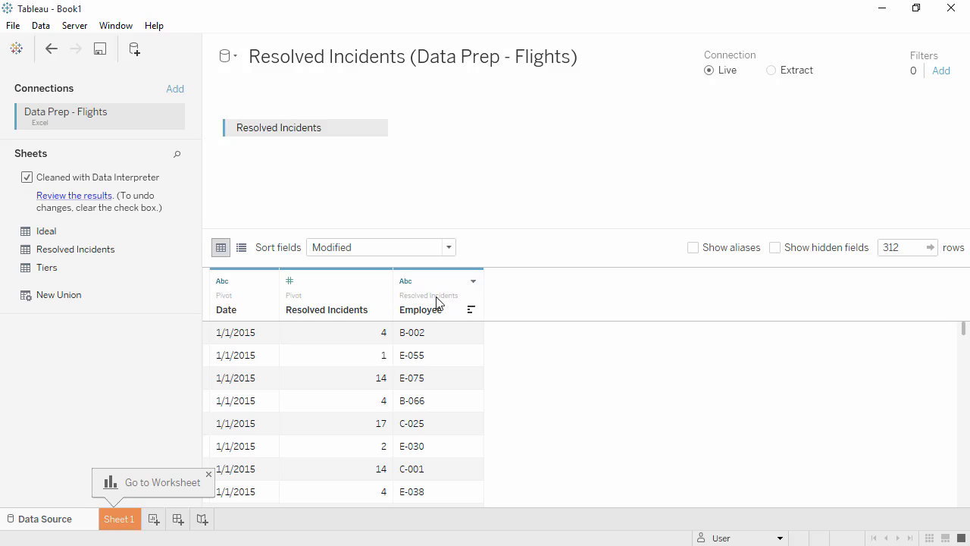
{"action": "left_click", "coordinate": [473, 281]}
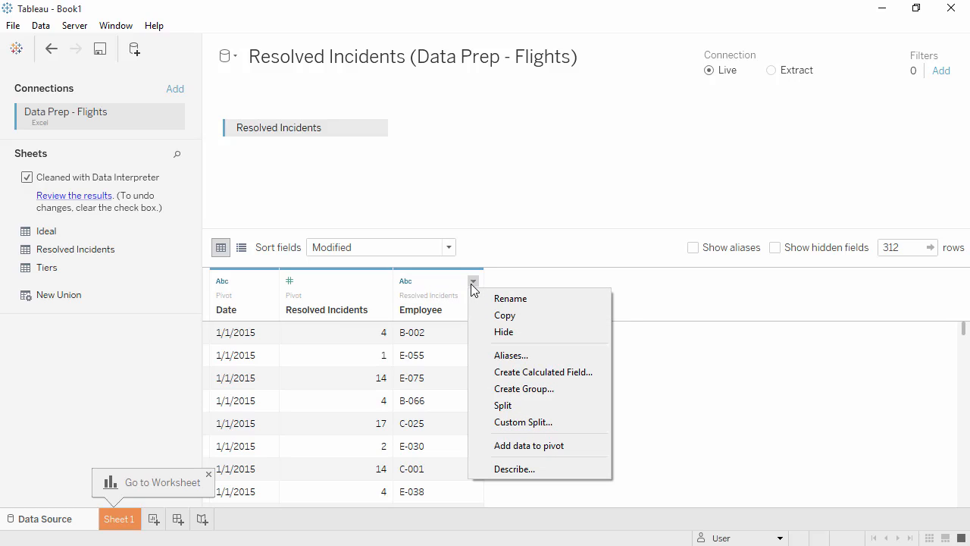
{"action": "left_click", "coordinate": [485, 408]}
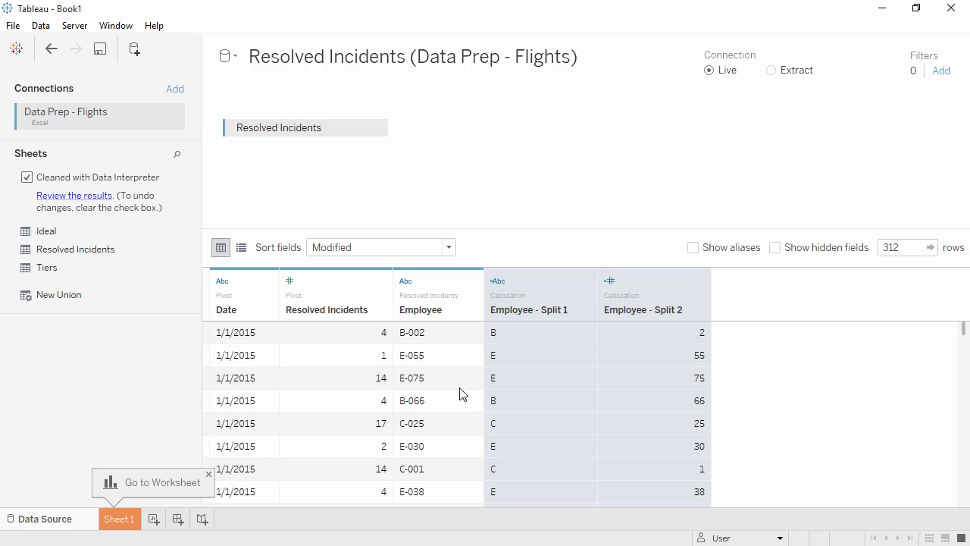
Step: In the metadata list, rename the first Employee split field as Location and the second as Employee ID
{"action": "left_click", "coordinate": [247, 254]}
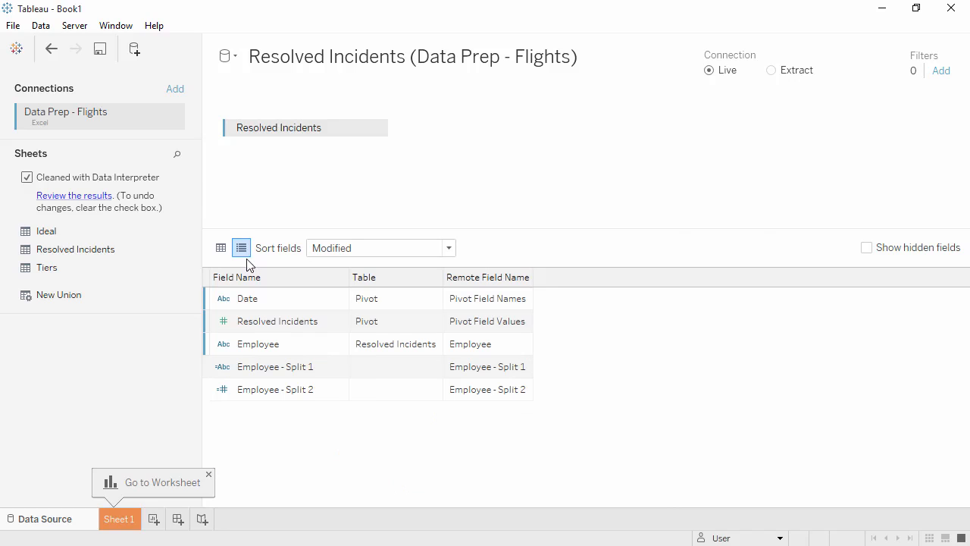
{"action": "double_click", "coordinate": [271, 367]}
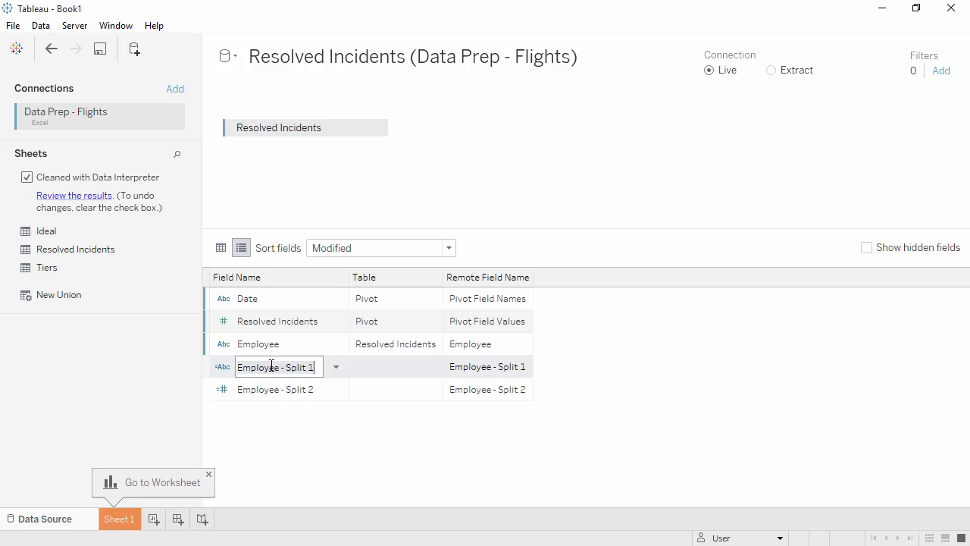
{"action": "type", "text": "Location"}
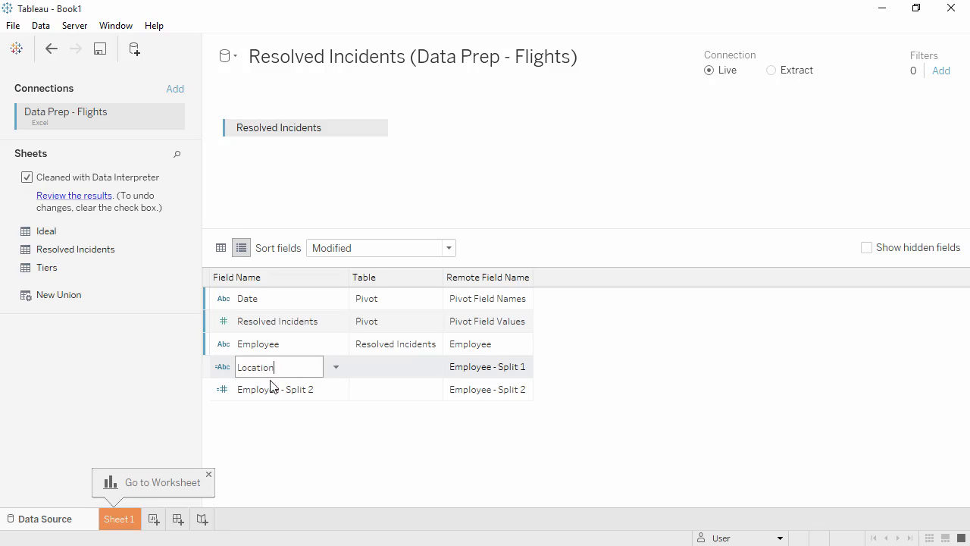
{"action": "double_click", "coordinate": [271, 390]}
{"action": "type", "text": "Employee ID"}
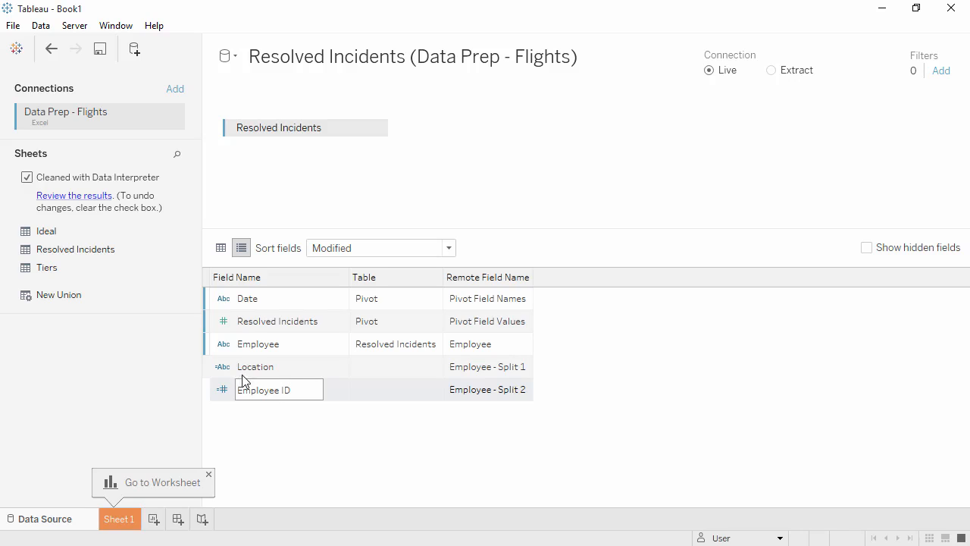
Step: Change the Date field's data type from String to Date and return to the data preview grid
{"action": "left_click", "coordinate": [226, 305]}
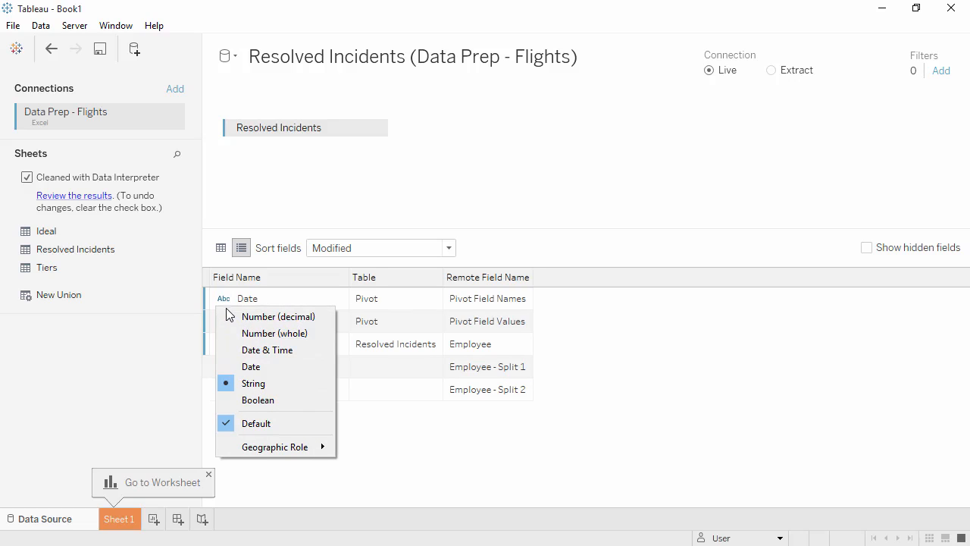
{"action": "left_click", "coordinate": [250, 366]}
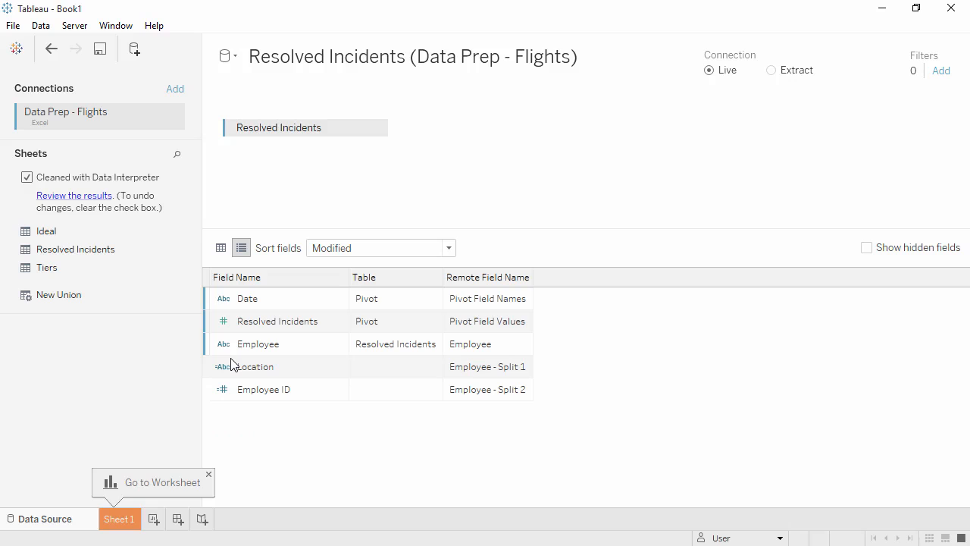
{"action": "left_click", "coordinate": [221, 254]}
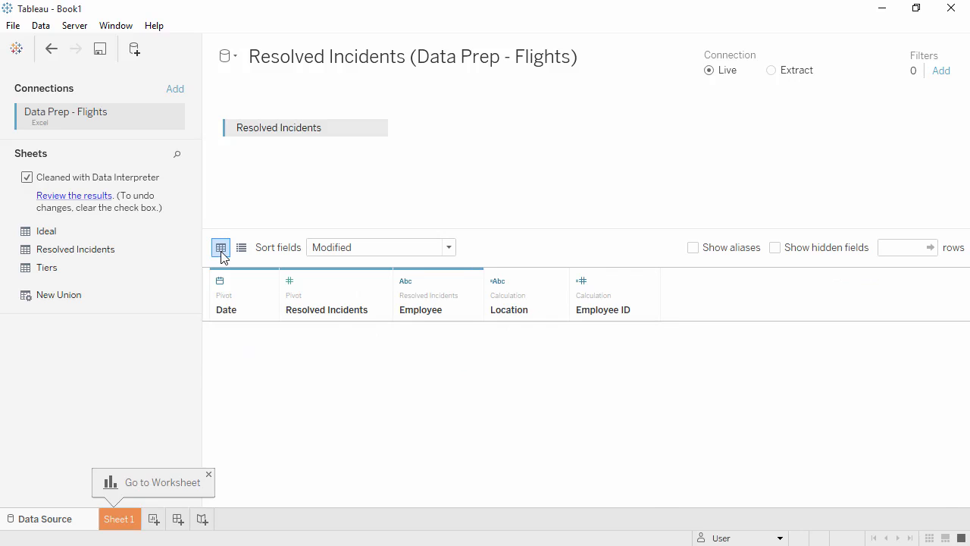
Step: On Sheet 1, build a bar chart of summed Resolved Incidents by Employee ID, sorted in descending order
{"action": "left_click", "coordinate": [119, 518]}
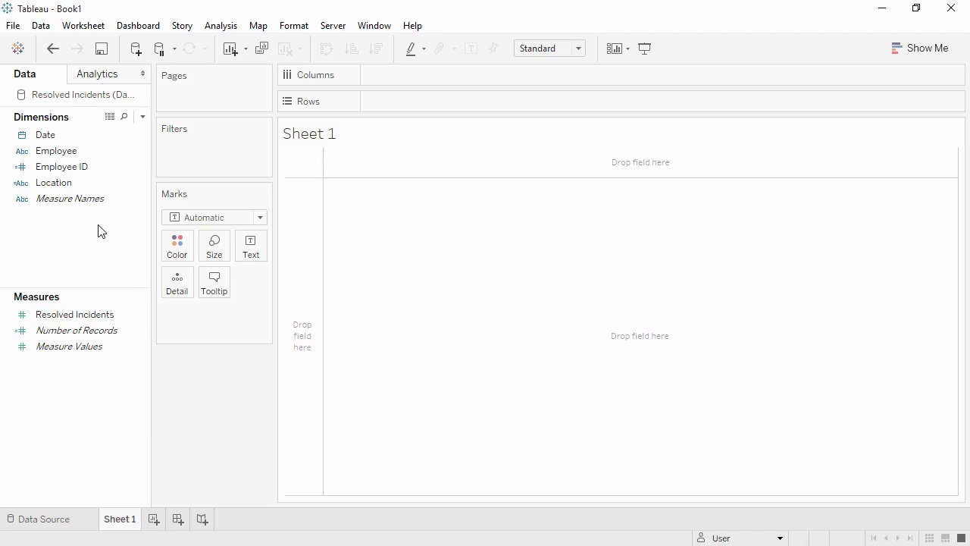
{"action": "left_click_drag", "start_coordinate": [65, 167], "coordinate": [300, 244]}
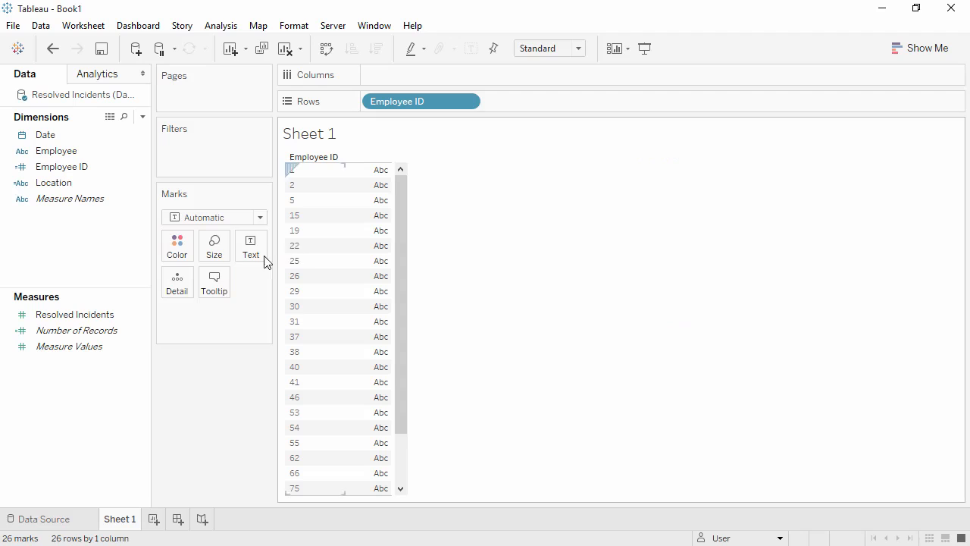
{"action": "left_click", "coordinate": [94, 322]}
{"action": "left_click_drag", "start_coordinate": [94, 322], "coordinate": [376, 81]}
{"action": "left_click", "coordinate": [375, 55]}
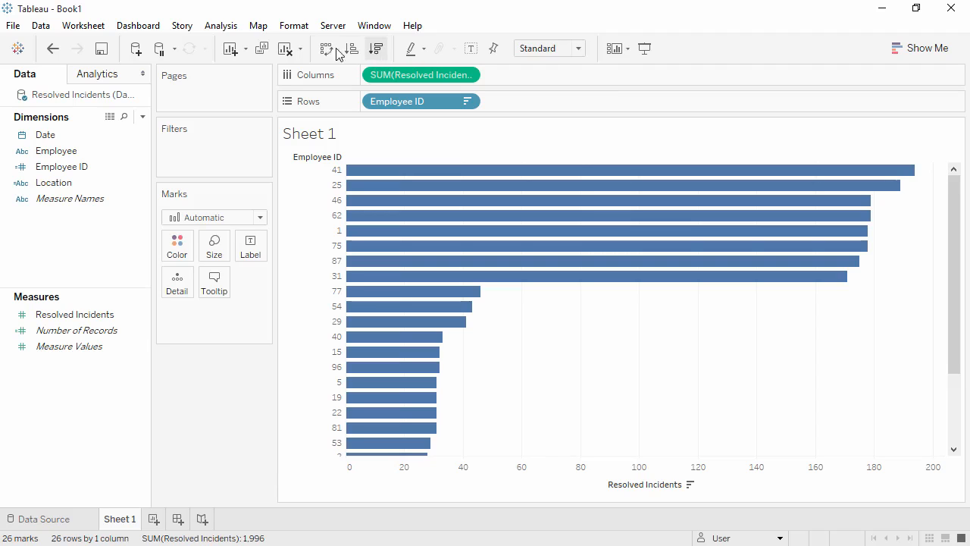
Step: Add a new data source connected to the Excel file Data Prep - Flights.xlsx
{"action": "left_click", "coordinate": [137, 50]}
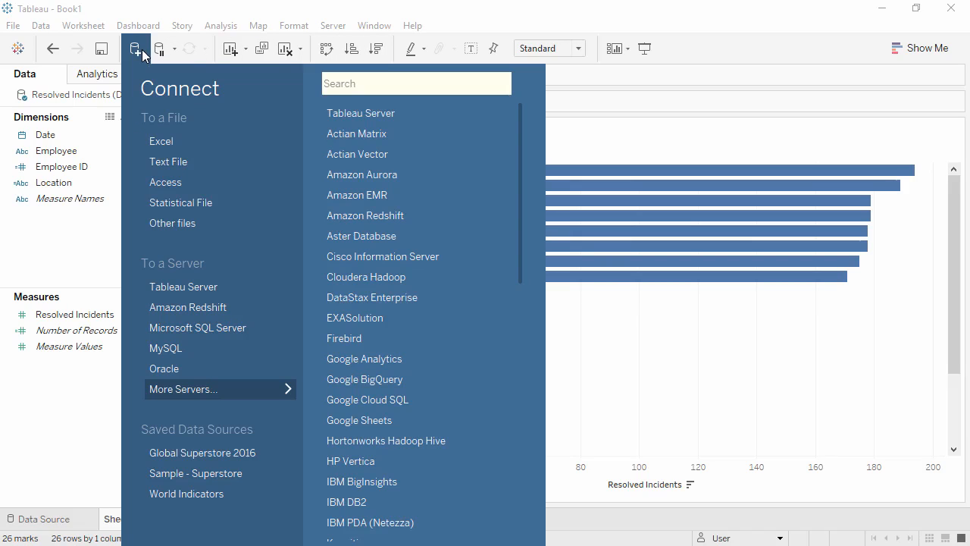
{"action": "left_click", "coordinate": [151, 138]}
{"action": "double_click", "coordinate": [162, 127]}
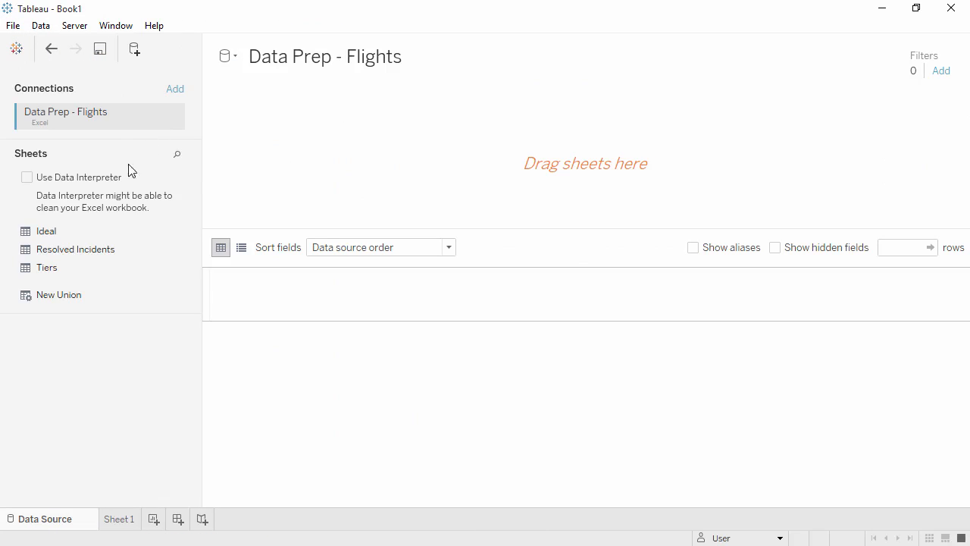
Step: Add the Tiers sheet to the new data source and clean it with Data Interpreter
{"action": "left_click_drag", "start_coordinate": [82, 260], "coordinate": [269, 175]}
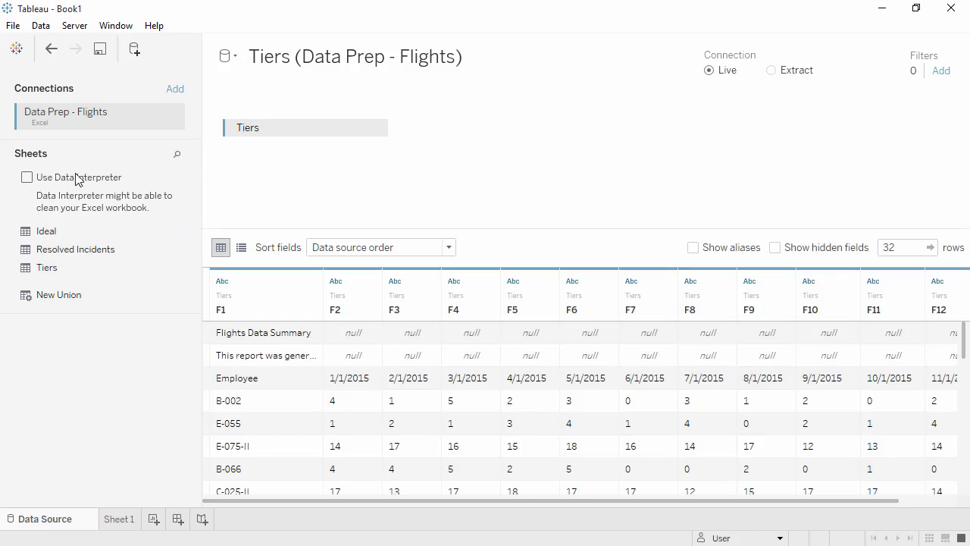
{"action": "left_click", "coordinate": [26, 177]}
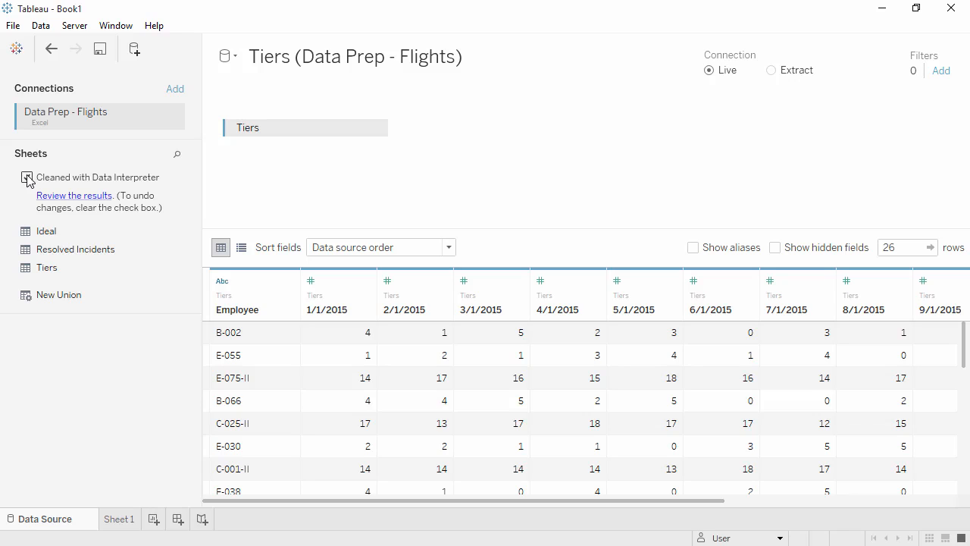
Step: Apply a custom split to the Employee field using the separator "-" and splitting off all columns
{"action": "left_click", "coordinate": [292, 283]}
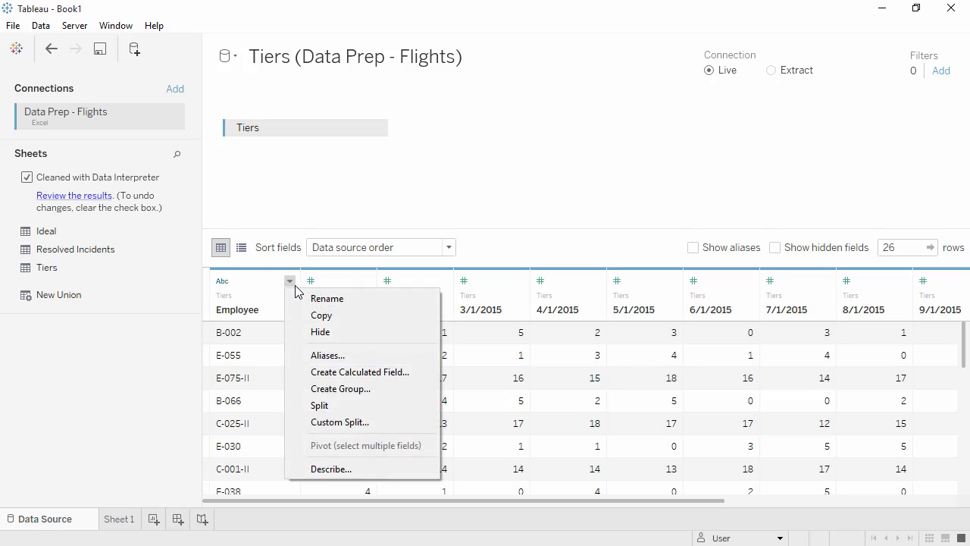
{"action": "left_click", "coordinate": [340, 422]}
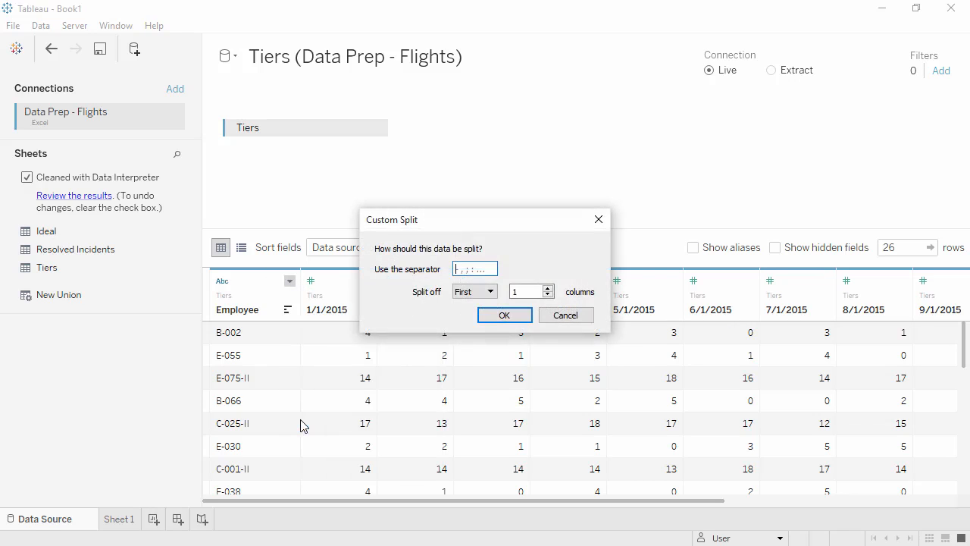
{"action": "left_click", "coordinate": [470, 274]}
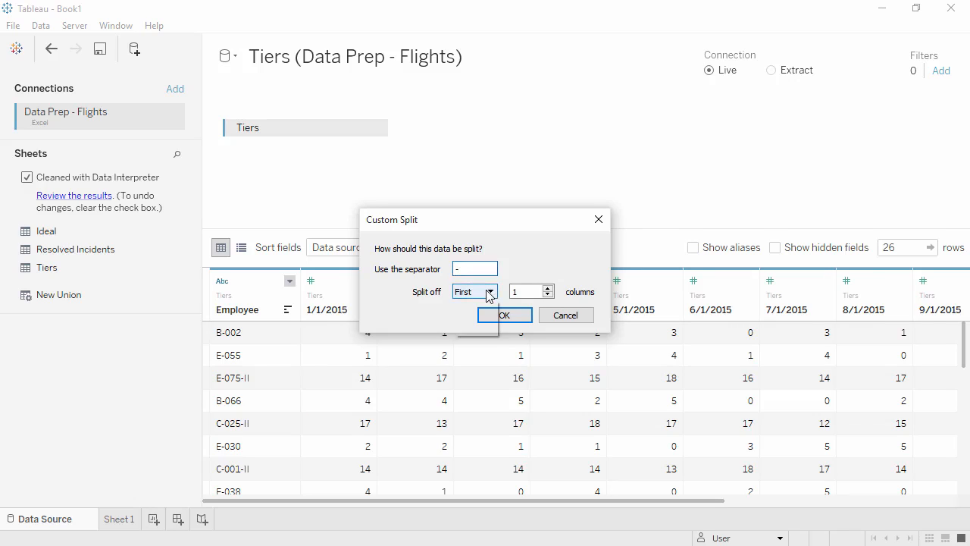
{"action": "left_click", "coordinate": [490, 291]}
{"action": "left_click", "coordinate": [487, 329]}
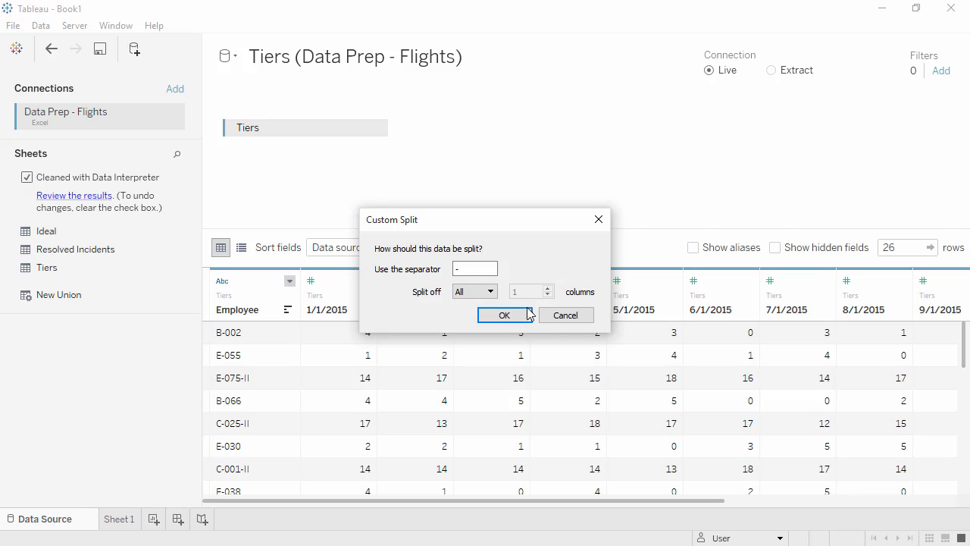
{"action": "left_click", "coordinate": [521, 314]}
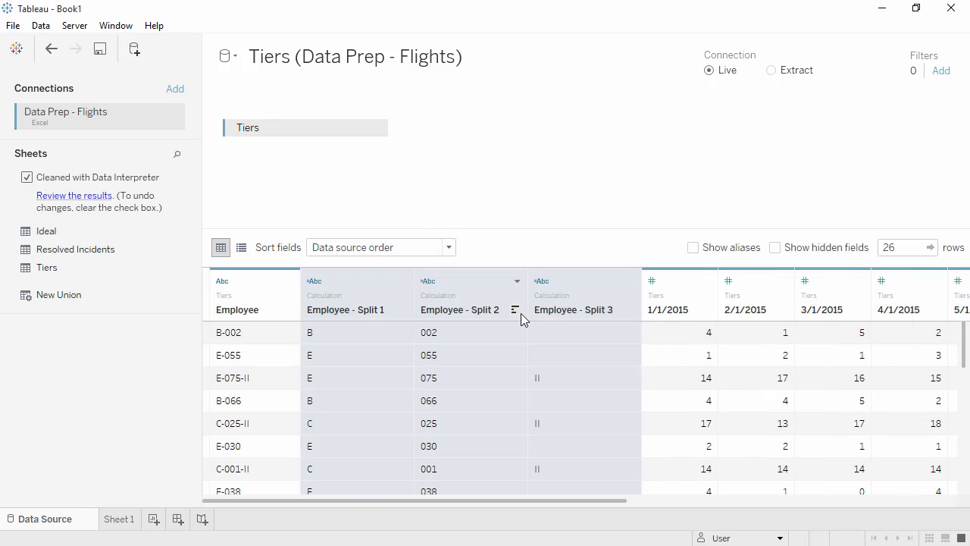